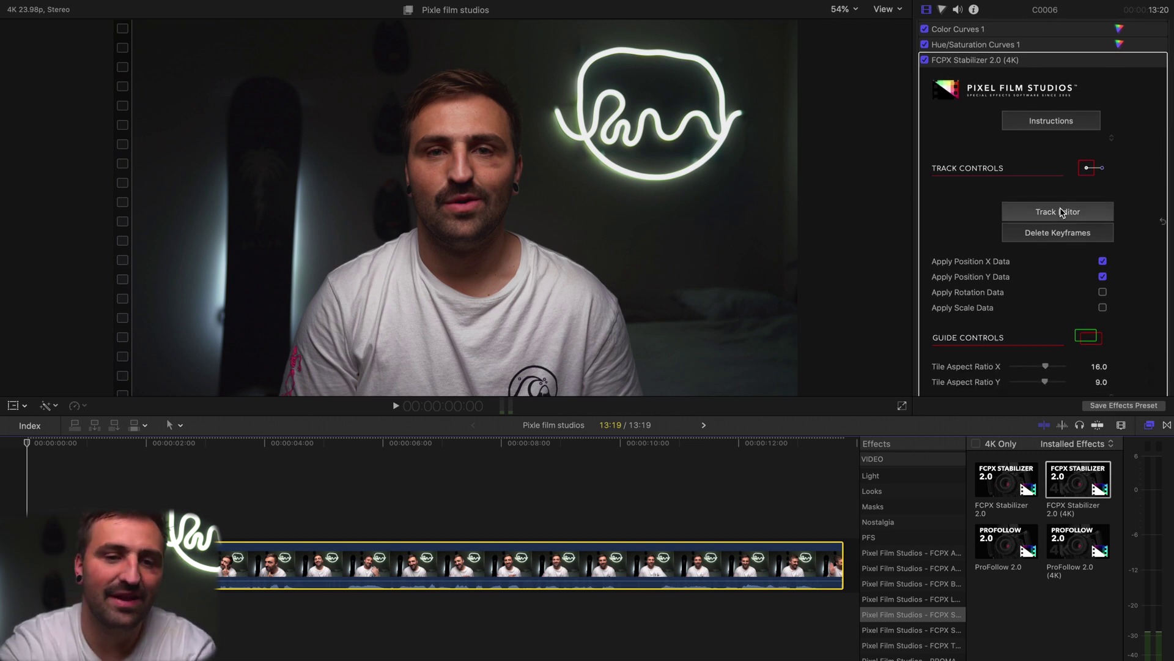
Open the Track Editor and enlarge the rectangular tracking shape so it frames the man's head and shoulders
{"action": "left_click", "coordinate": [1061, 211]}
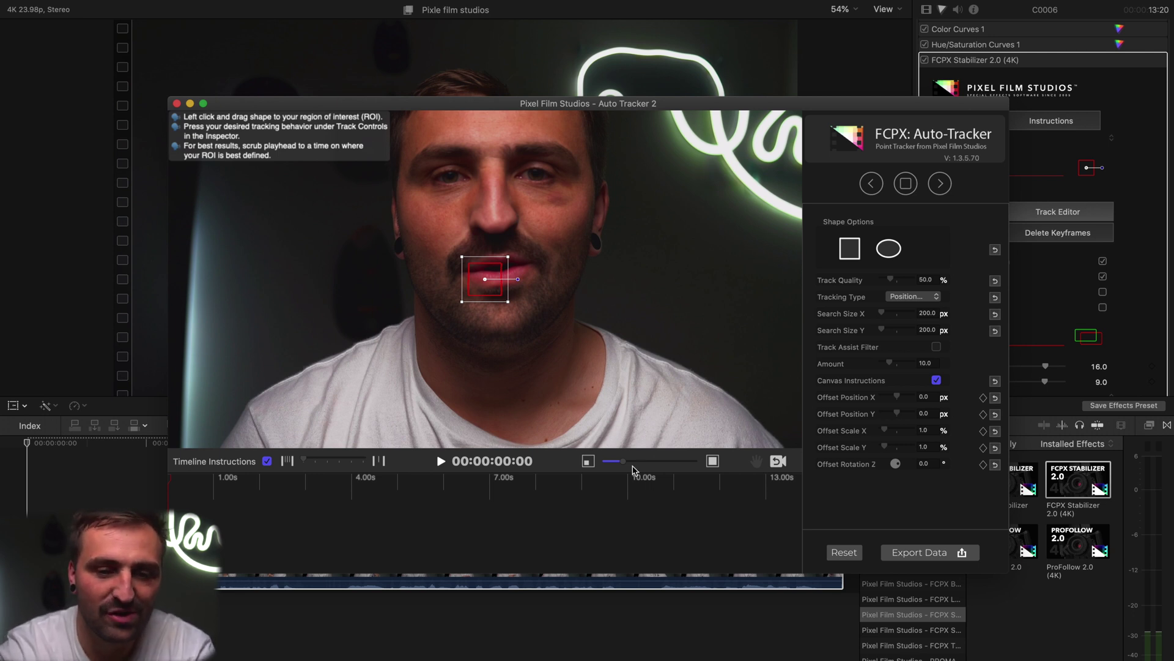
{"action": "left_click_drag", "start_coordinate": [622, 466], "coordinate": [615, 467]}
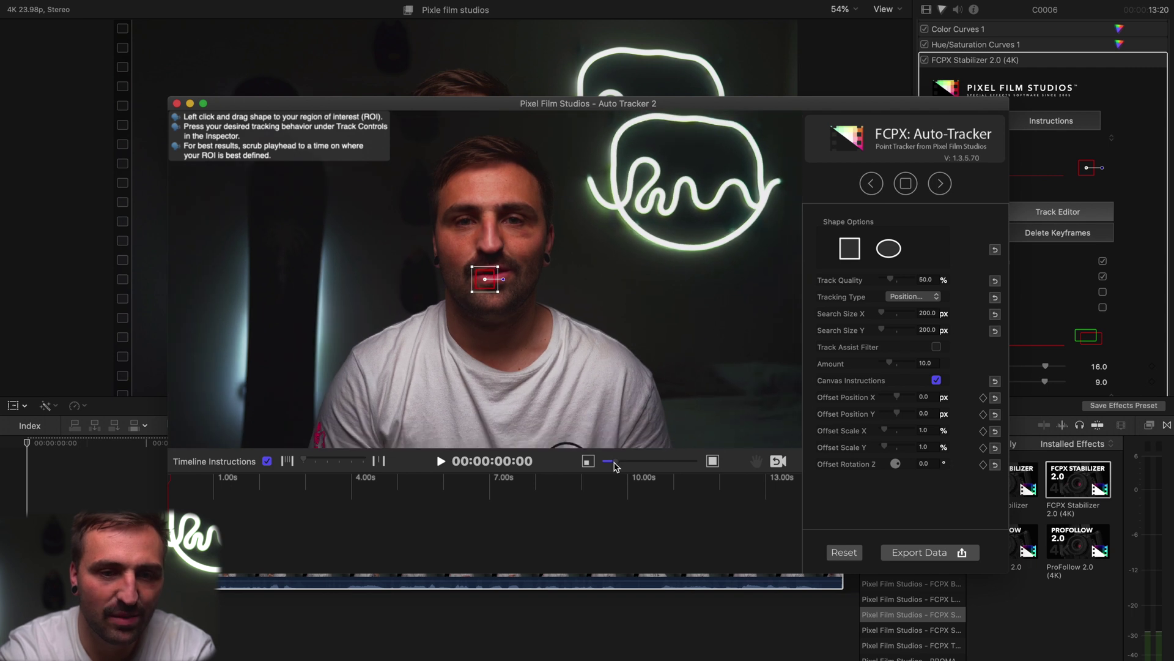
{"action": "left_click_drag", "start_coordinate": [496, 269], "coordinate": [566, 169]}
{"action": "left_click_drag", "start_coordinate": [571, 213], "coordinate": [574, 202]}
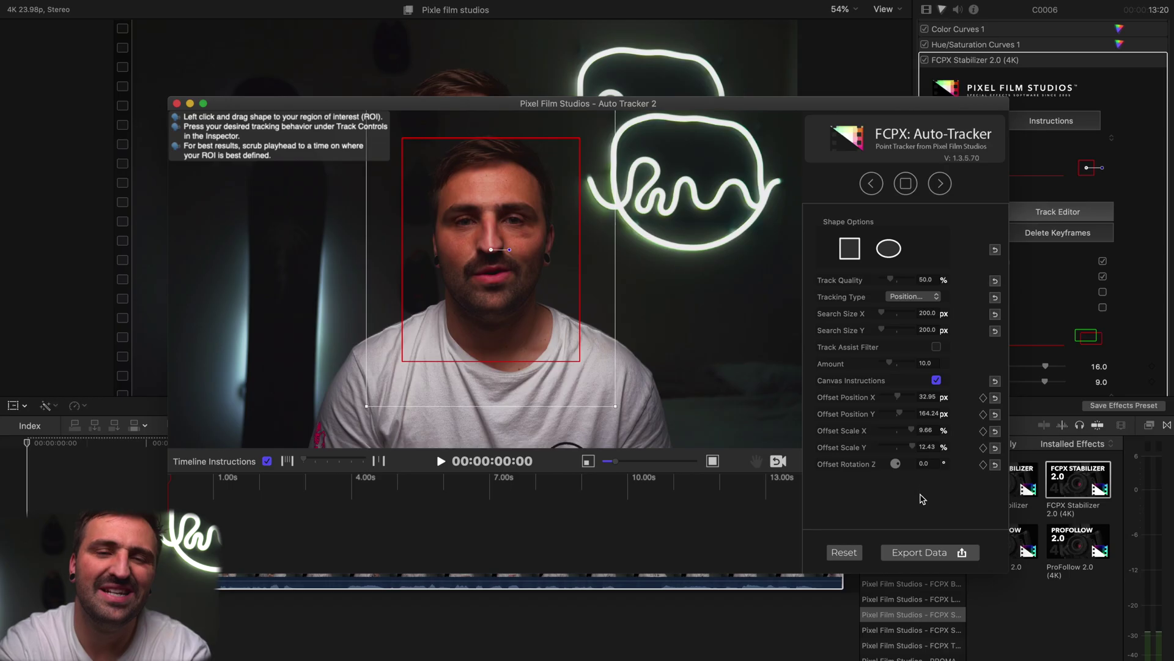
Enable the Track Assist Filter with an amount of 40 and keep the tracking type at Position Only
{"action": "left_click", "coordinate": [937, 347]}
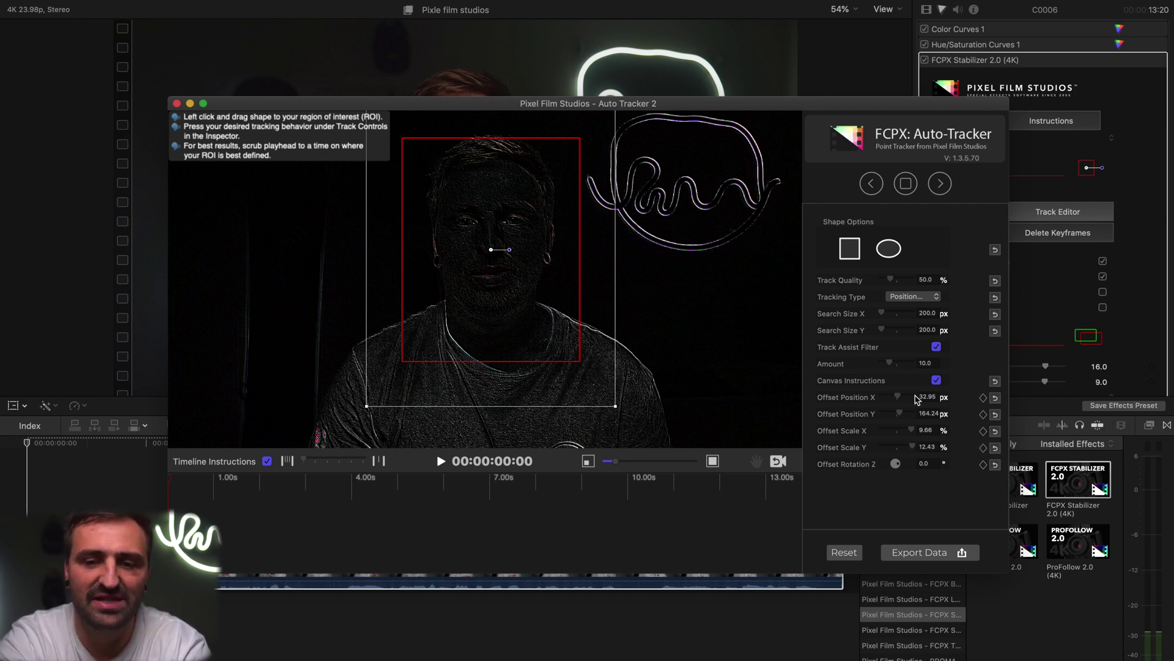
{"action": "left_click_drag", "start_coordinate": [891, 364], "coordinate": [913, 364]}
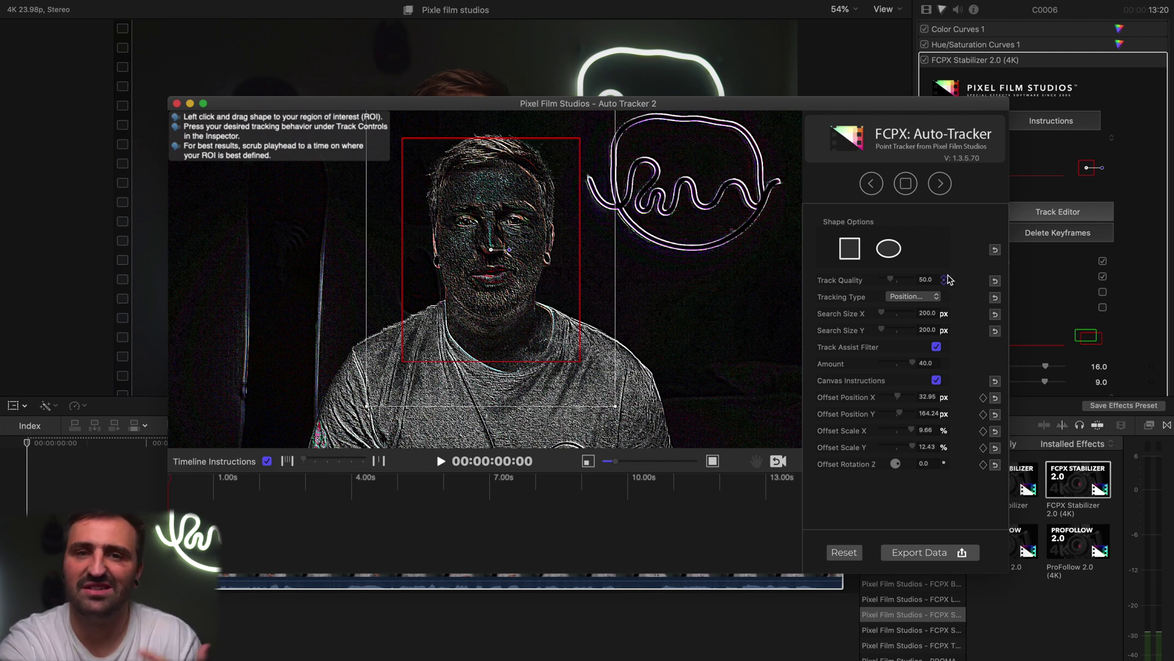
{"action": "left_click", "coordinate": [903, 297]}
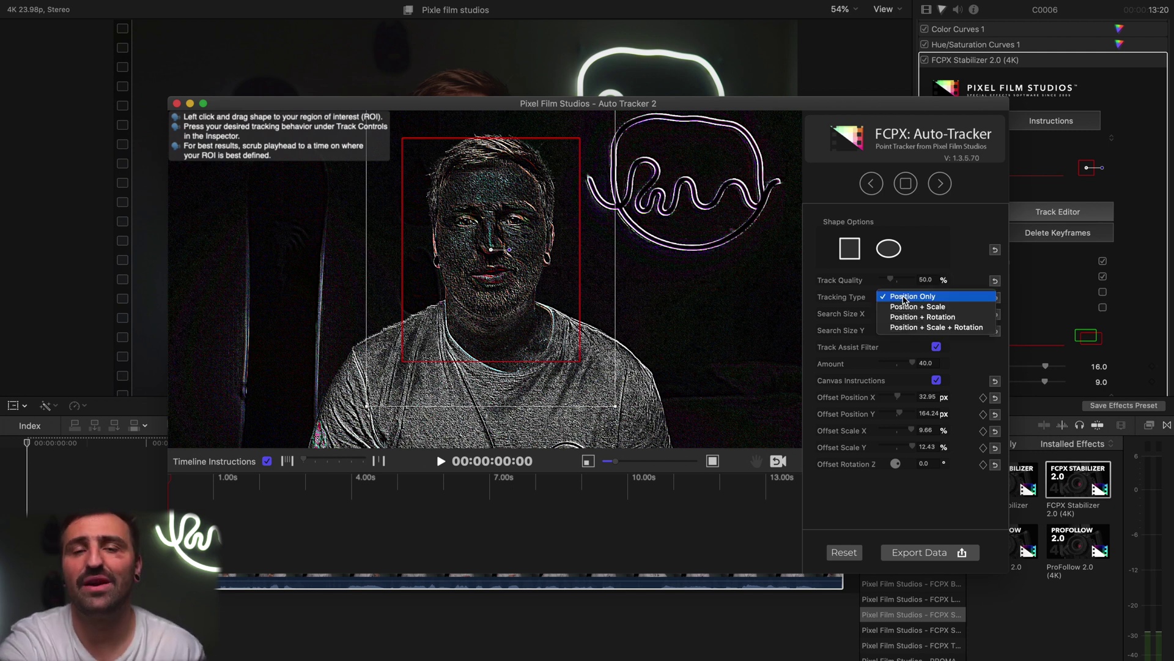
{"action": "left_click", "coordinate": [955, 296]}
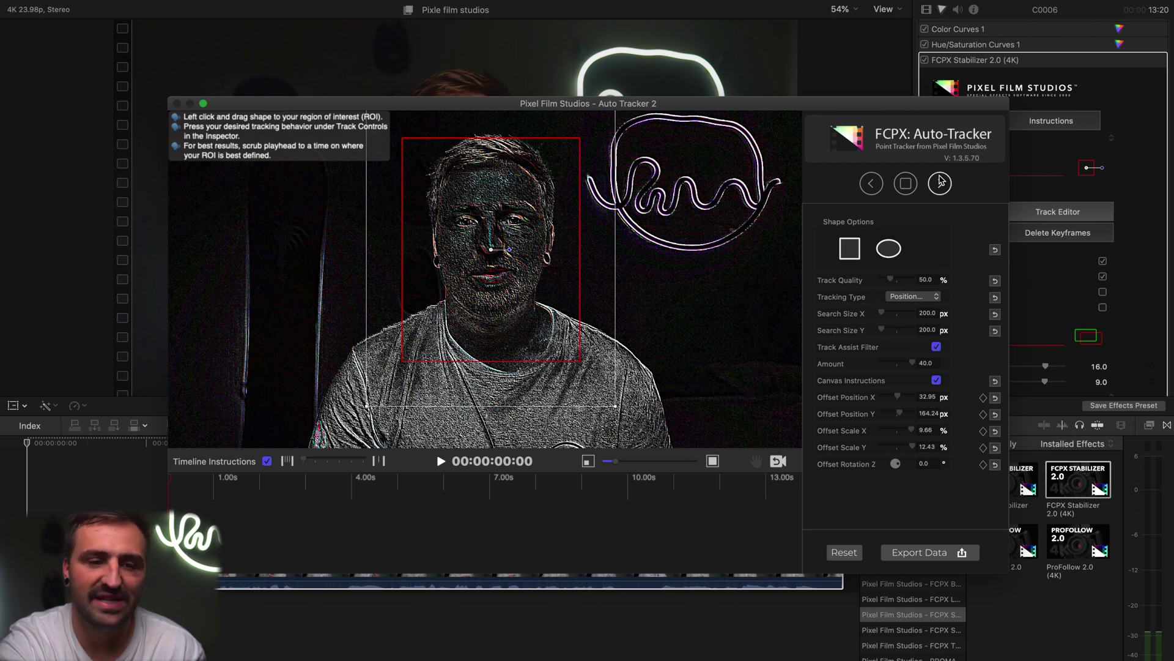
Track the face forward from the first frame of the clip
{"action": "left_click", "coordinate": [940, 182]}
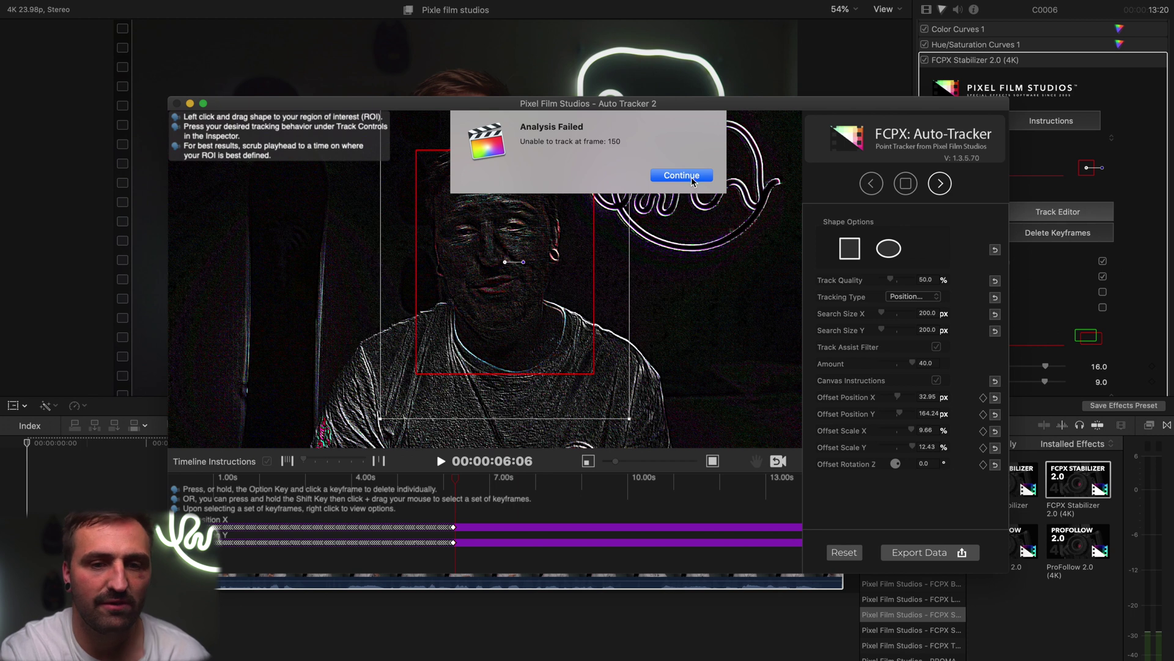
{"action": "left_click", "coordinate": [693, 177]}
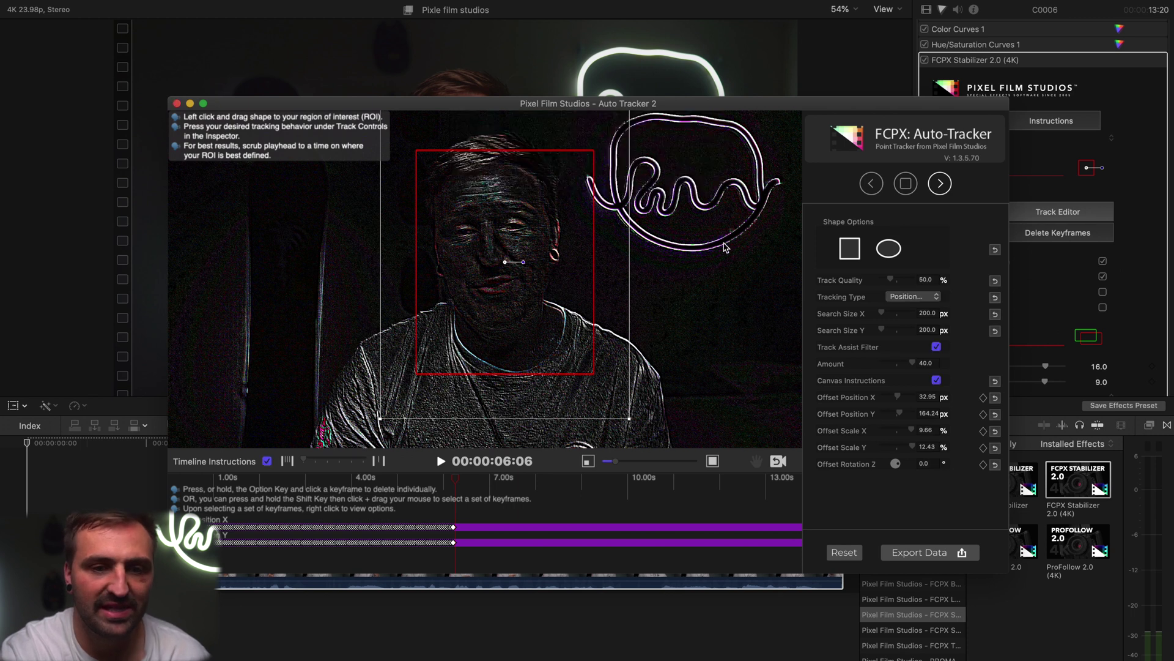
Find the last well-tracked frame at 00:00:05:13 and keyframe the offset position X and Y and offset scale X and Y
{"action": "key", "text": "Left"}
{"action": "key", "text": "Left"}
{"action": "key", "text": "Left"}
{"action": "key", "text": "Left"}
{"action": "key", "text": "Left"}
{"action": "key", "text": "Left"}
{"action": "key", "text": "Left"}
{"action": "key", "text": "Left"}
{"action": "key", "text": "Left"}
{"action": "key", "text": "Left"}
{"action": "key", "text": "Left"}
{"action": "key", "text": "Left"}
{"action": "key", "text": "Left"}
{"action": "key", "text": "Left"}
{"action": "key", "text": "Left"}
{"action": "key", "text": "Left"}
{"action": "key", "text": "Left"}
{"action": "key", "text": "Left"}
{"action": "key", "text": "Left"}
{"action": "key", "text": "Left"}
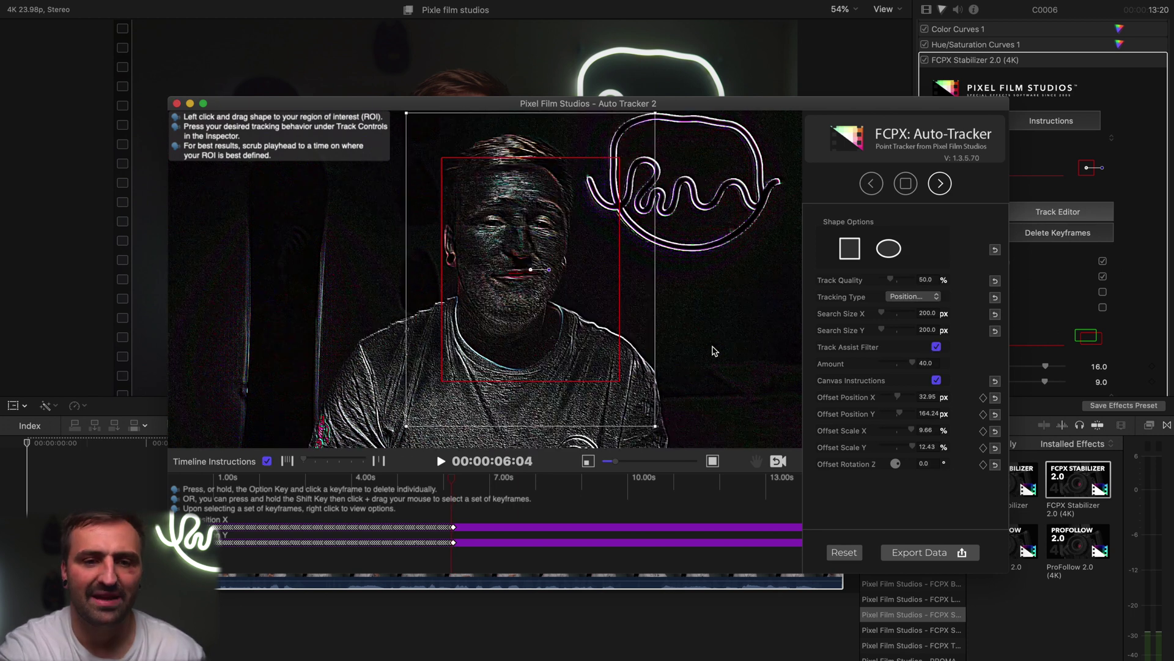
{"action": "key", "text": "Right"}
{"action": "key", "text": "Left"}
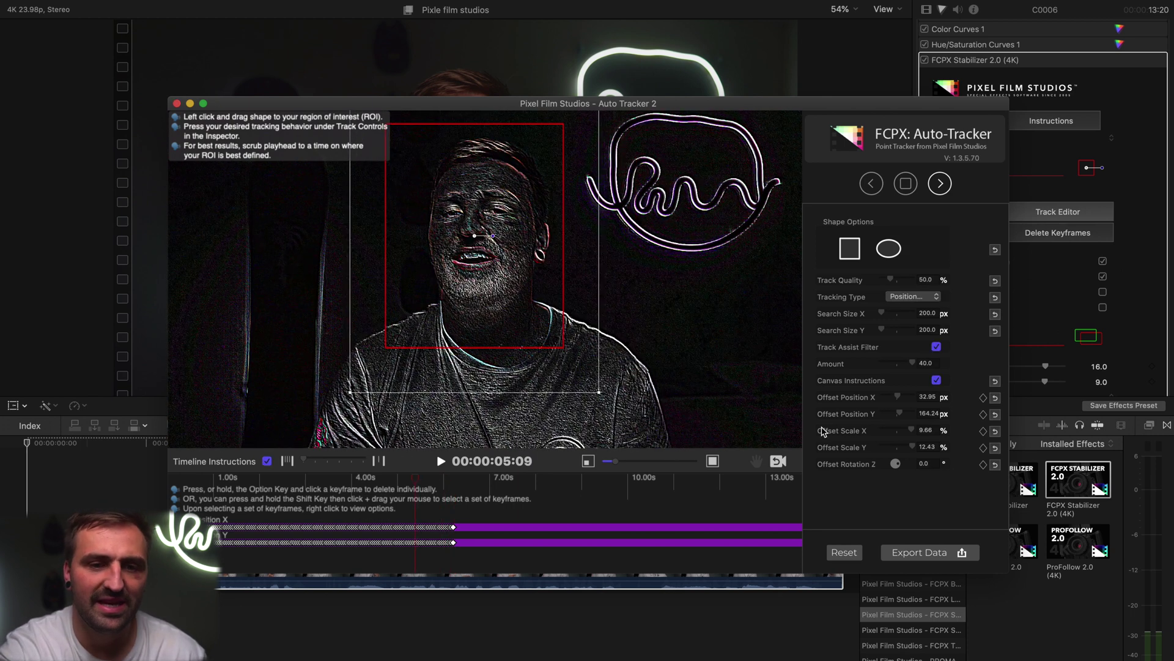
{"action": "key", "text": "Right"}
{"action": "key", "text": "Right"}
{"action": "key", "text": "Right"}
{"action": "key", "text": "Right"}
{"action": "key", "text": "Right"}
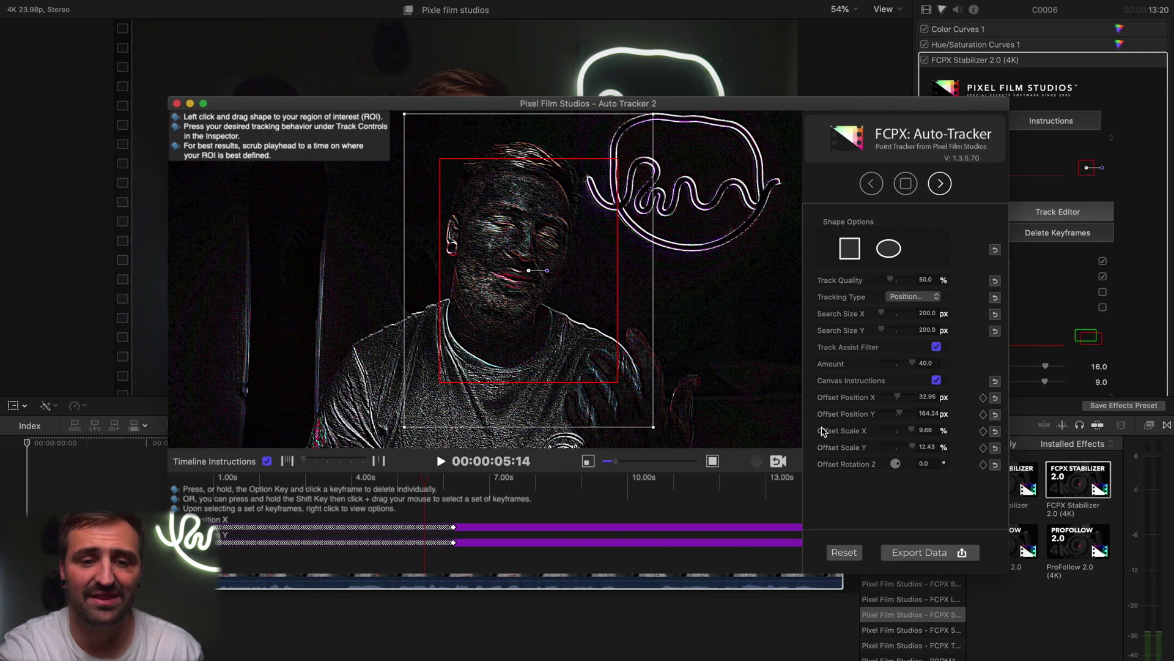
{"action": "key", "text": "Left"}
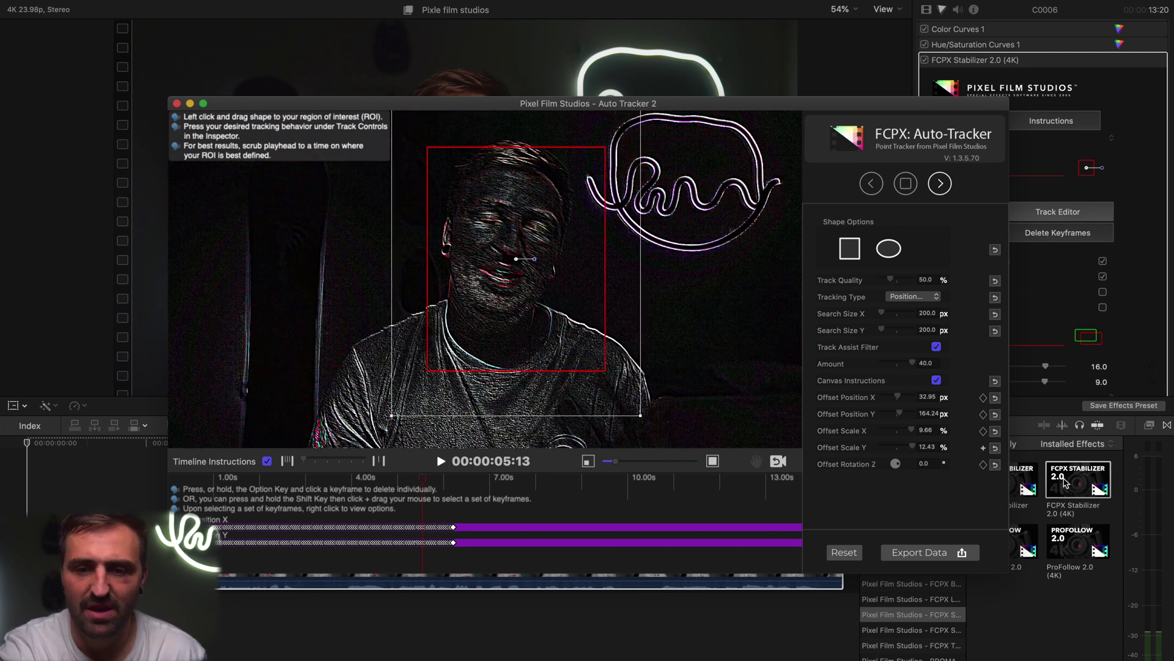
{"action": "left_click", "coordinate": [984, 398]}
{"action": "left_click", "coordinate": [984, 414]}
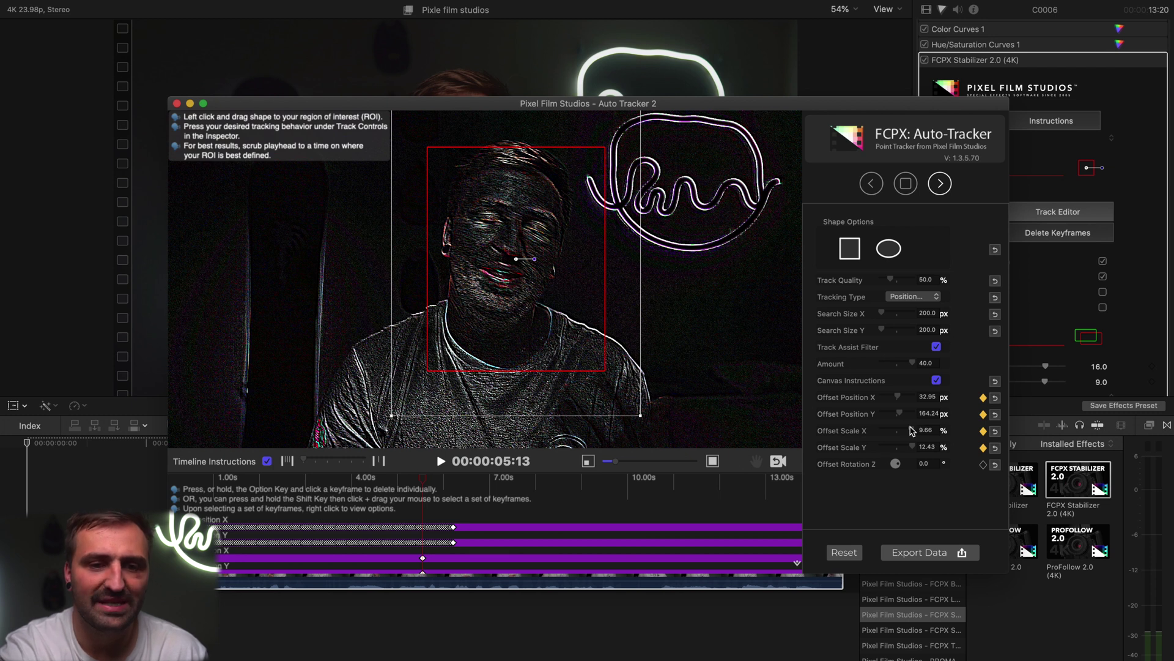
At 00:00:05:14, shift the tracking shape to an offset position of X 27.27, Y 205.27 px and resume tracking forward to about 00:00:06:13
{"action": "key", "text": "Right"}
{"action": "left_click_drag", "start_coordinate": [587, 274], "coordinate": [586, 269]}
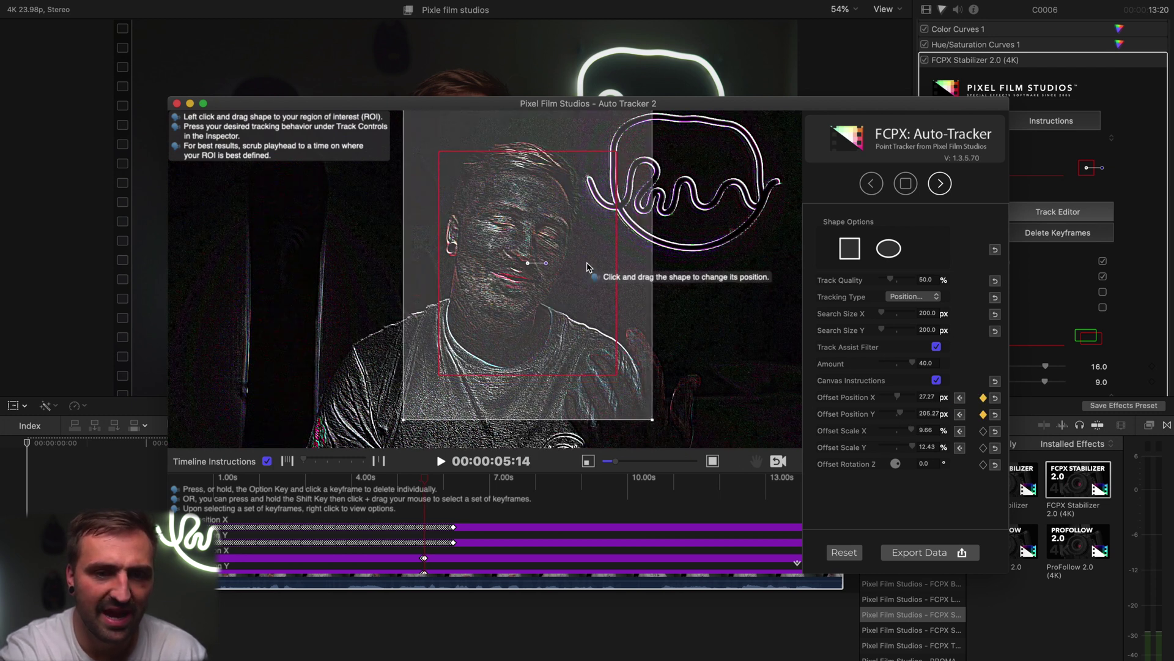
{"action": "key", "text": "Left"}
{"action": "key", "text": "Right"}
{"action": "key", "text": "Left"}
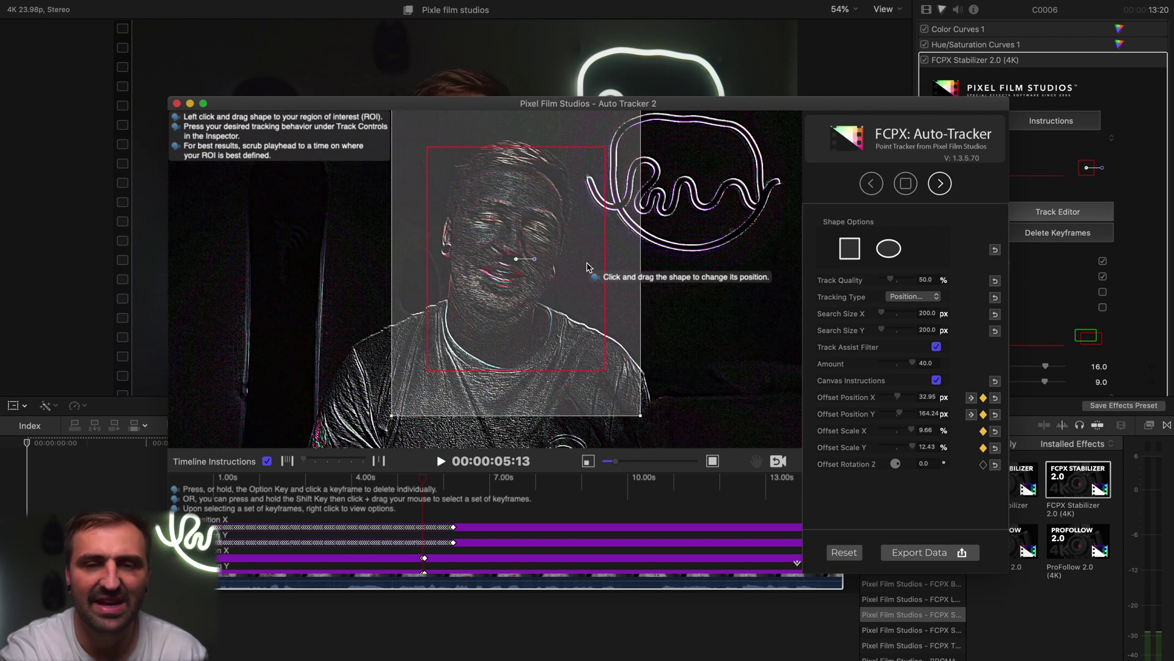
{"action": "key", "text": "Right"}
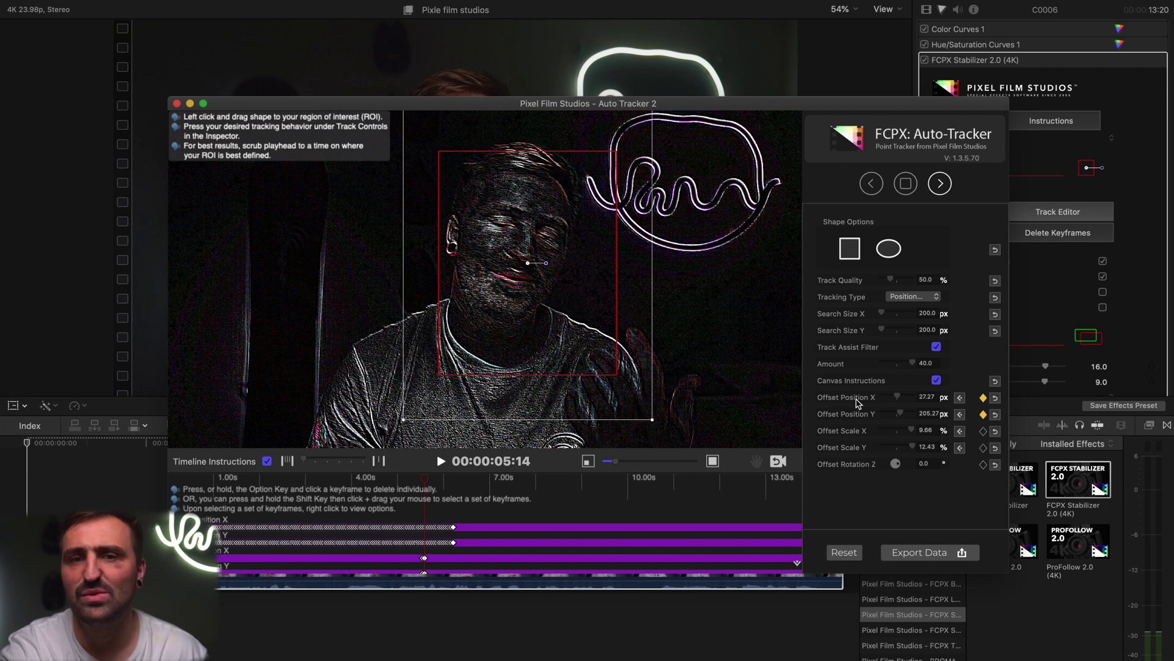
{"action": "left_click", "coordinate": [940, 184]}
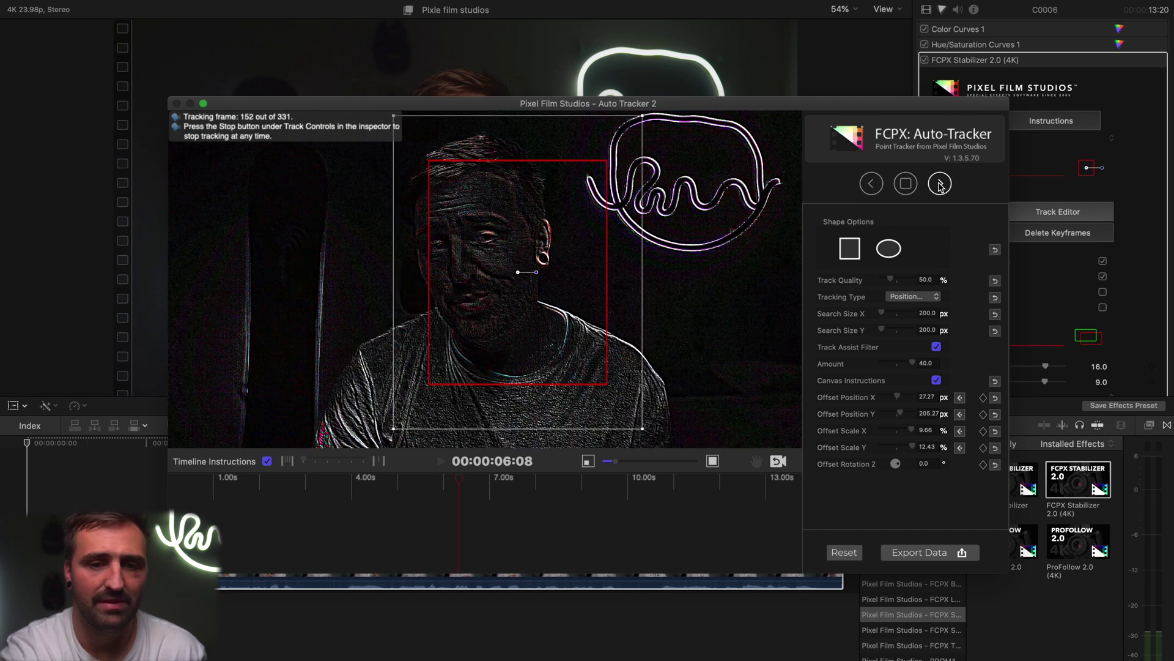
{"action": "left_click", "coordinate": [910, 185]}
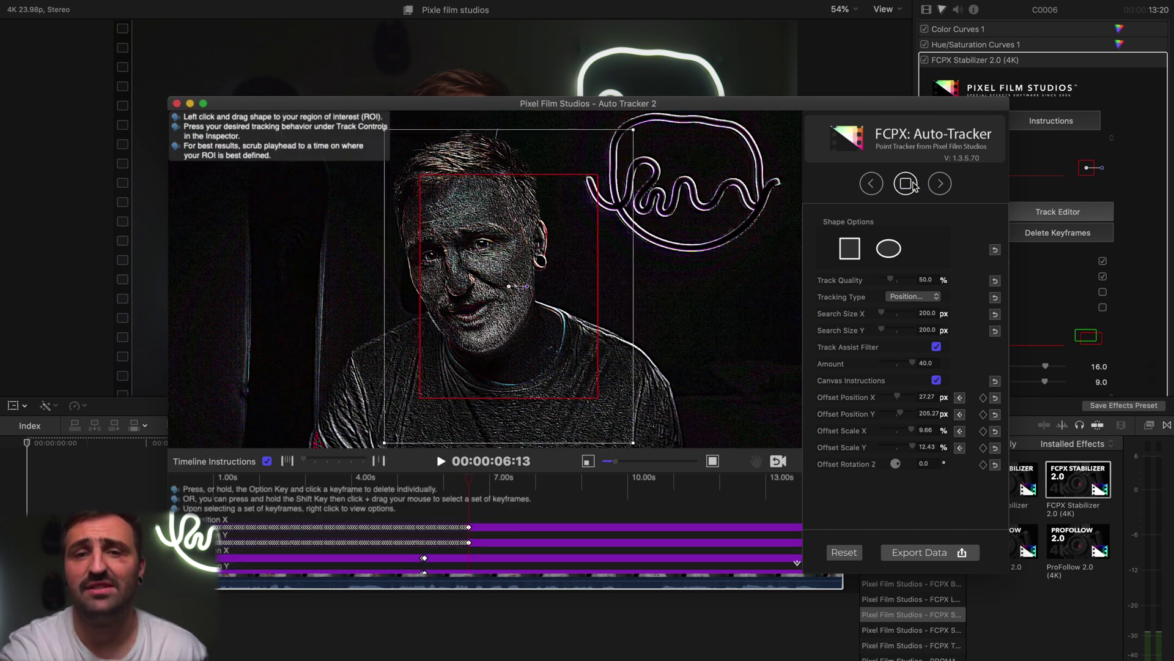
Return to the frame at 00:00:06:06 and keyframe the tracking shape's offset position
{"action": "key", "text": "Left"}
{"action": "key", "text": "Left"}
{"action": "key", "text": "Left"}
{"action": "key", "text": "Left"}
{"action": "key", "text": "Left"}
{"action": "key", "text": "Left"}
{"action": "key", "text": "Left"}
{"action": "key", "text": "Left"}
{"action": "key", "text": "Left"}
{"action": "key", "text": "Left"}
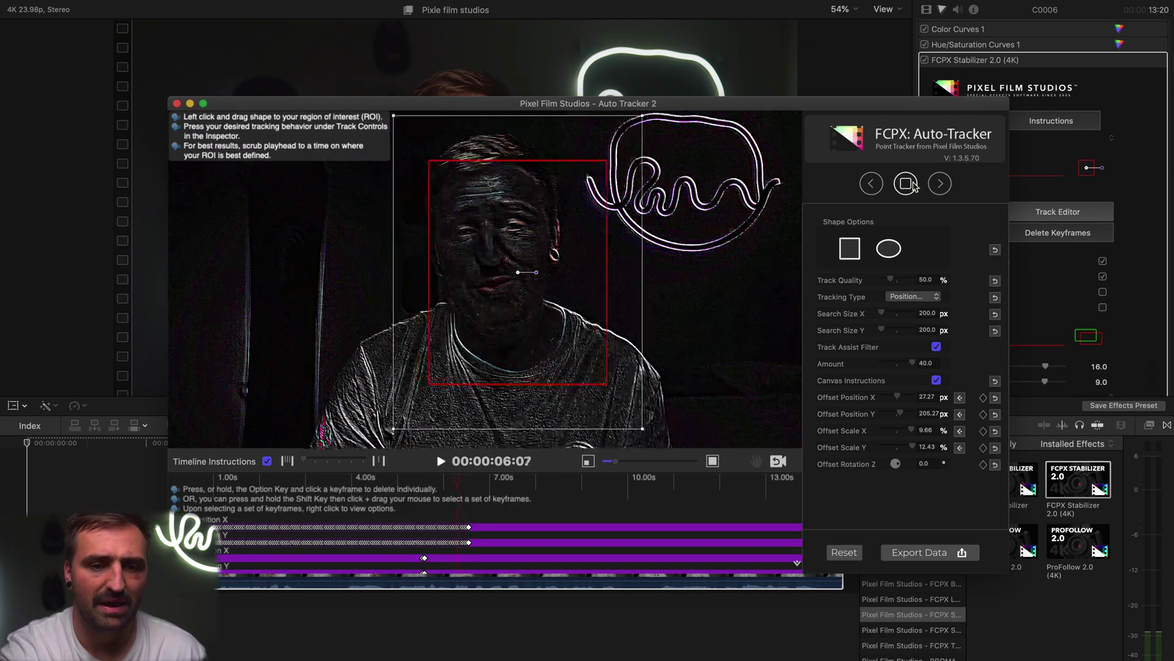
{"action": "key", "text": "Right"}
{"action": "key", "text": "Right"}
{"action": "key", "text": "Right"}
{"action": "key", "text": "Right"}
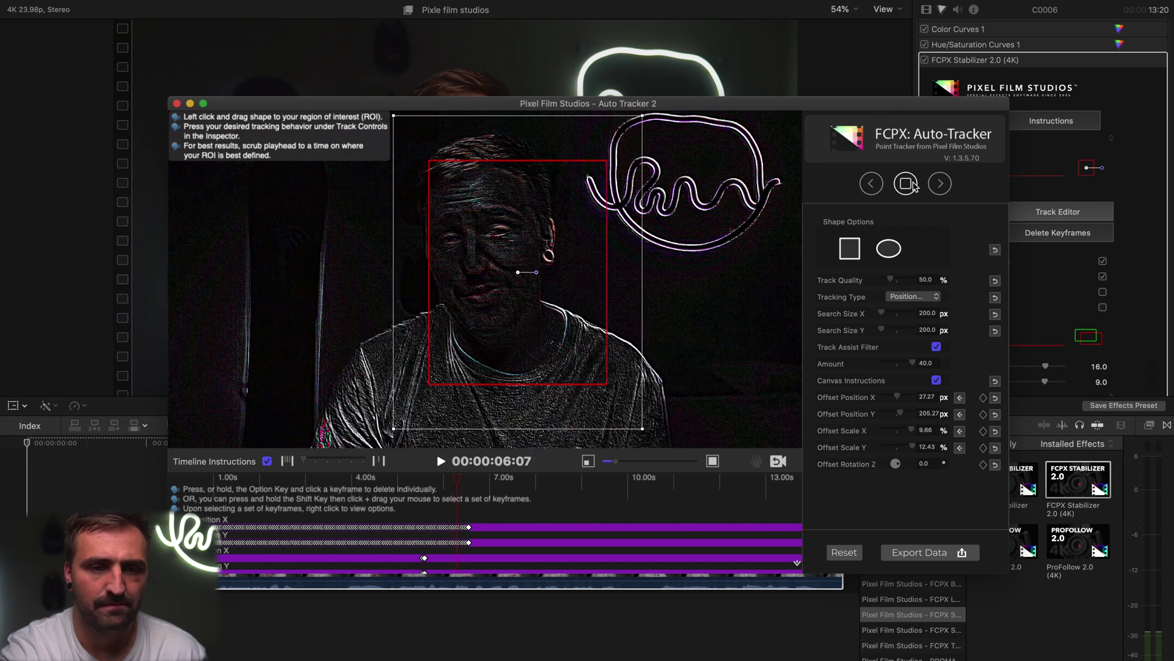
{"action": "key", "text": "Left"}
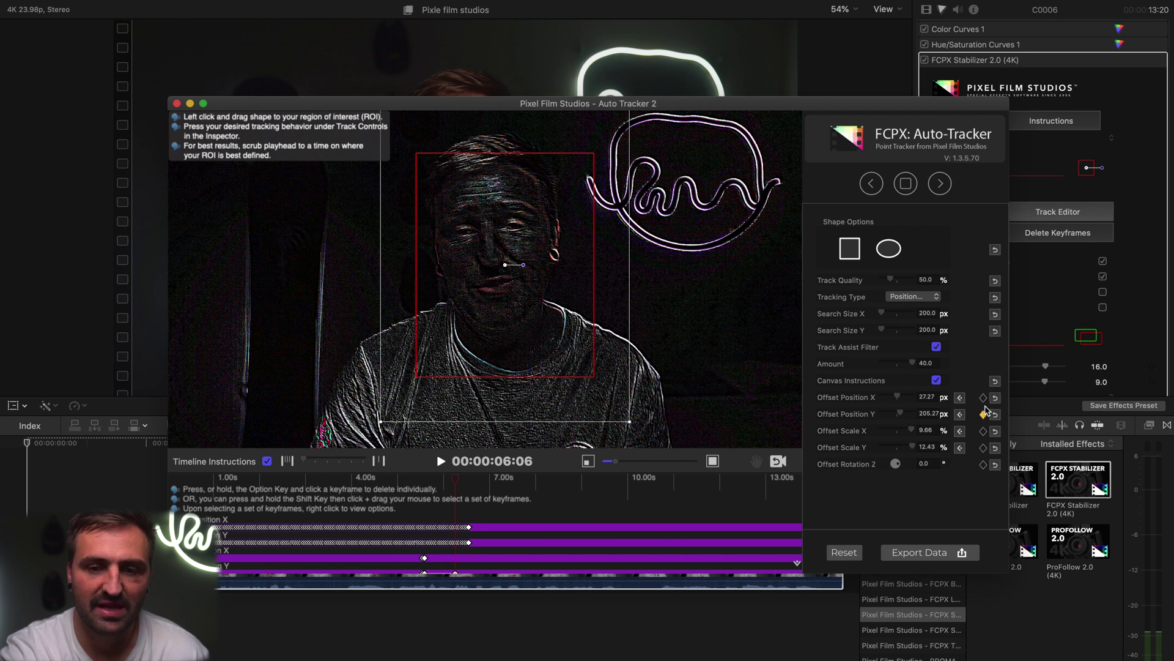
At 00:00:06:07, move the tracking shape back over the face with an offset position of X -133.7, Y 223.16 px
{"action": "key", "text": "Right"}
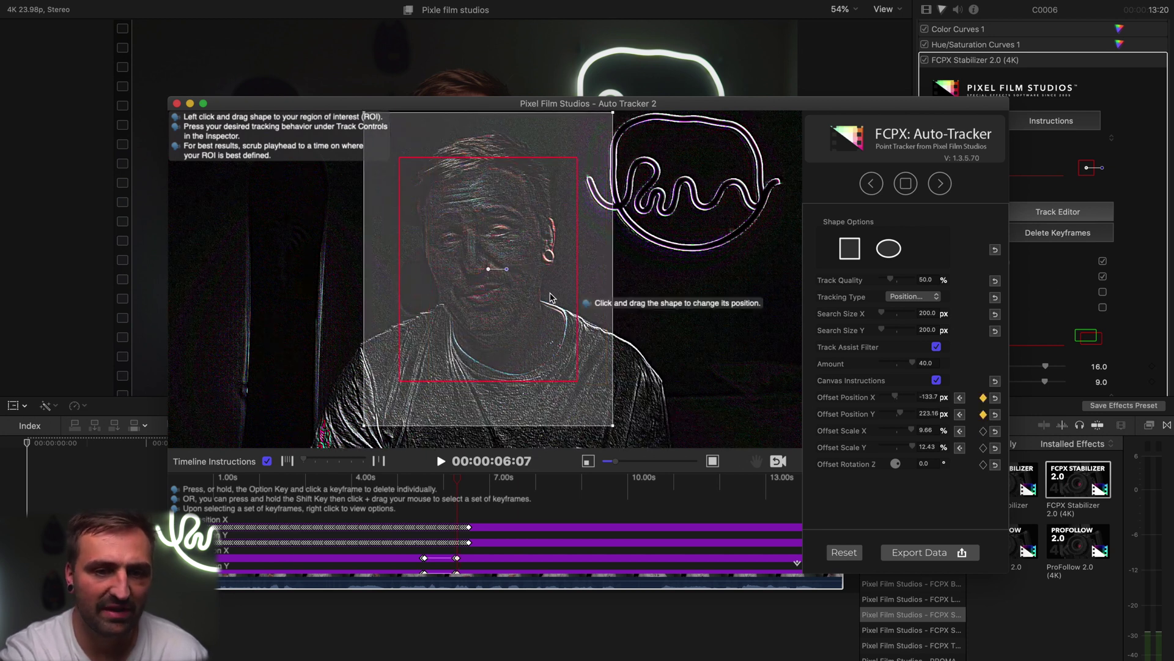
{"action": "key", "text": "Left"}
{"action": "key", "text": "Right"}
{"action": "key", "text": "Left"}
{"action": "key", "text": "Right"}
Track the face to the end of the clip with offset correction keyframes around 00:00:07:08 and 00:00:10:06, and export the tracking data
{"action": "left_click", "coordinate": [940, 185]}
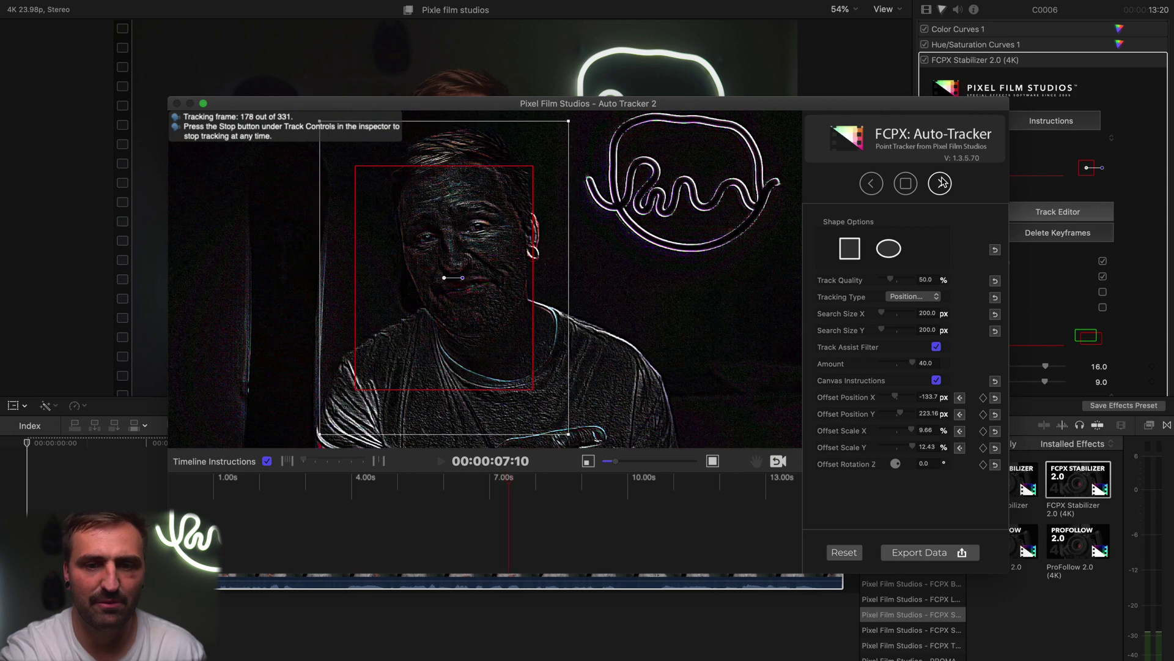
{"action": "left_click", "coordinate": [908, 182]}
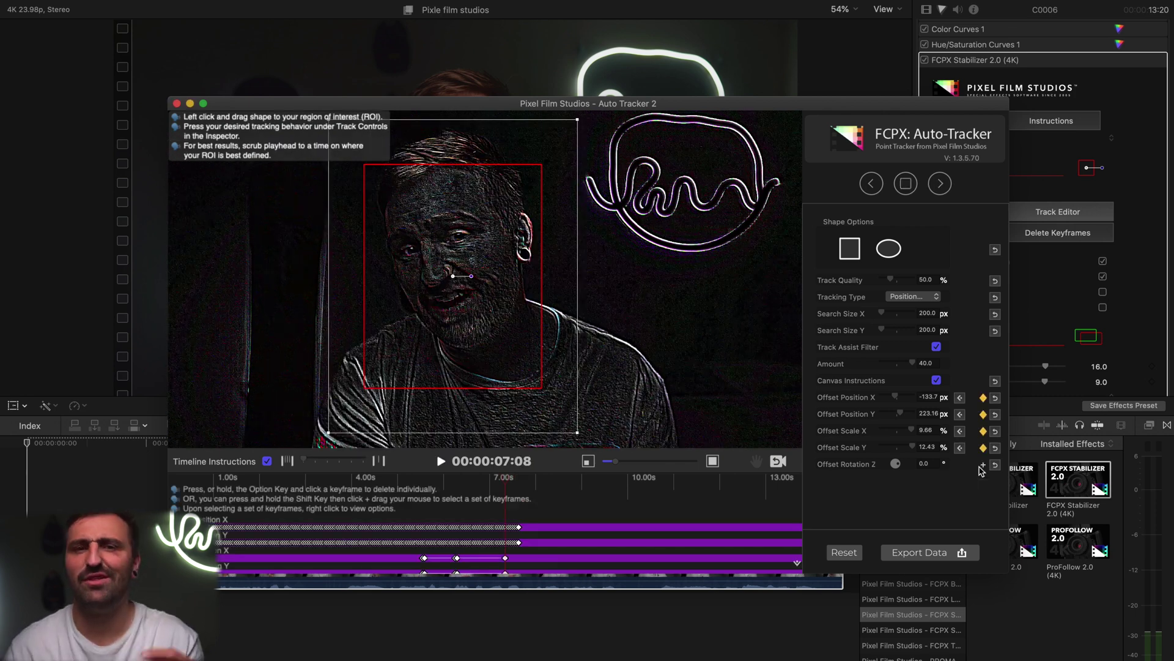
{"action": "left_click", "coordinate": [936, 185]}
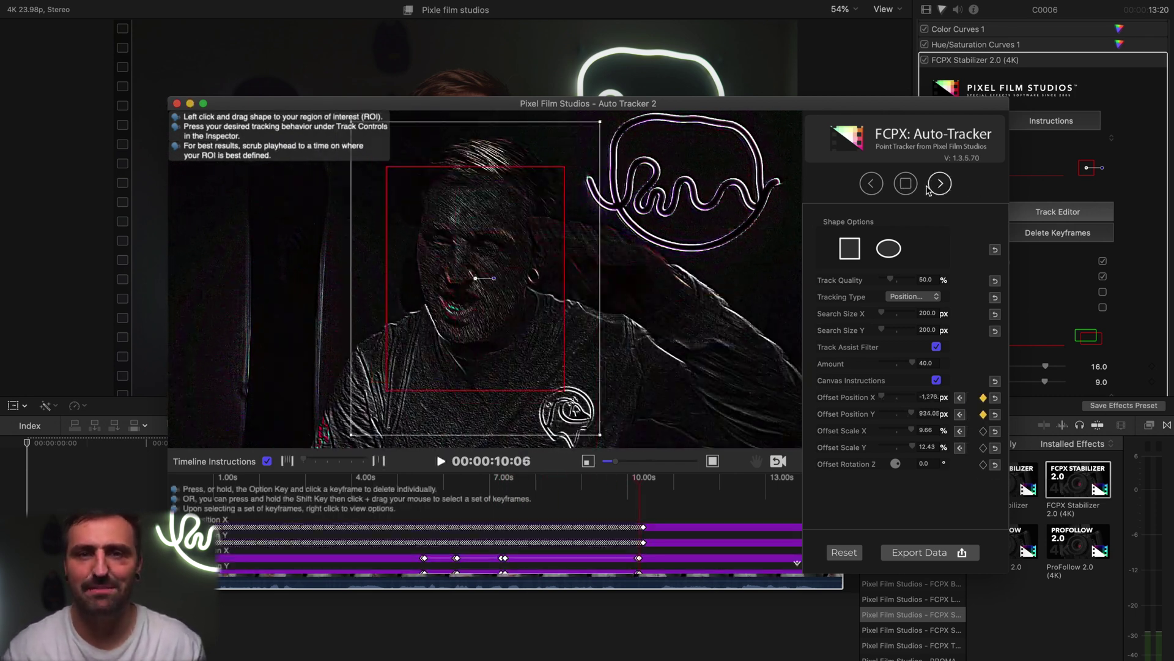
{"action": "left_click", "coordinate": [940, 185]}
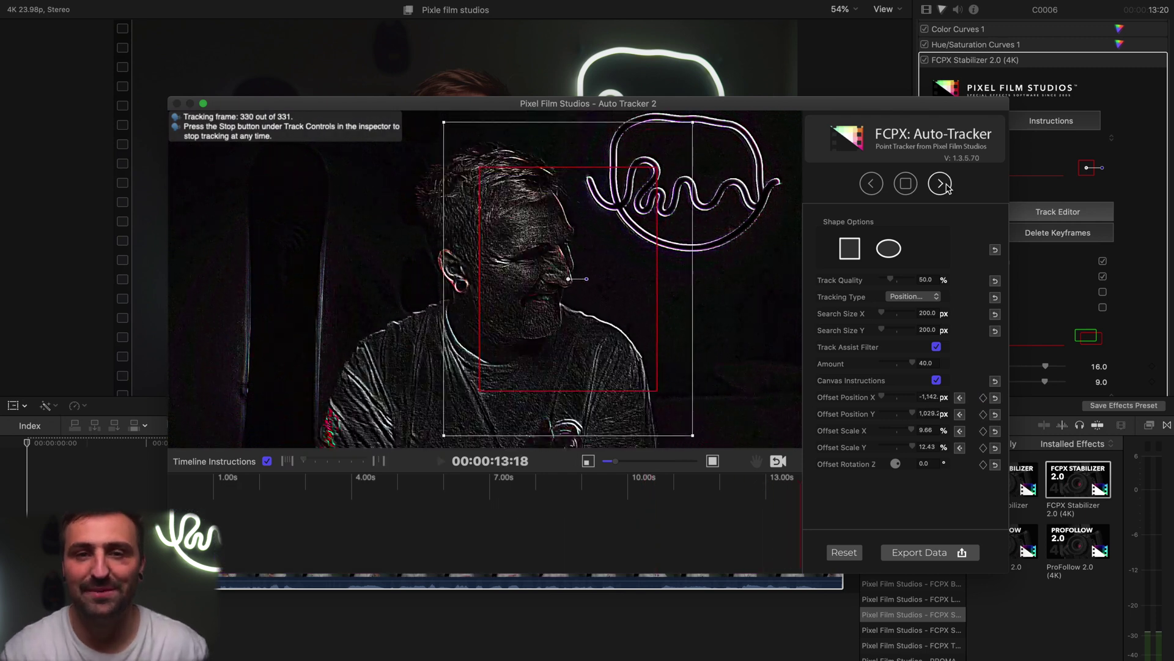
{"action": "left_click", "coordinate": [920, 554]}
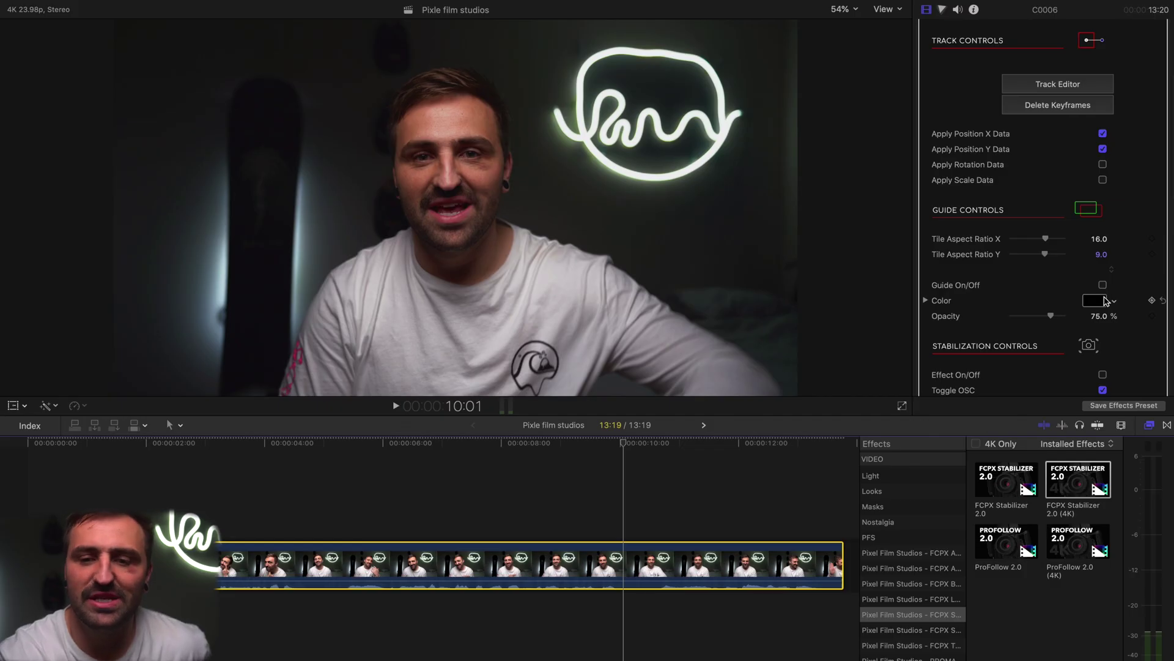
Turn on the stabilization effect and play the clip from the beginning to check it
{"action": "left_click", "coordinate": [1103, 374]}
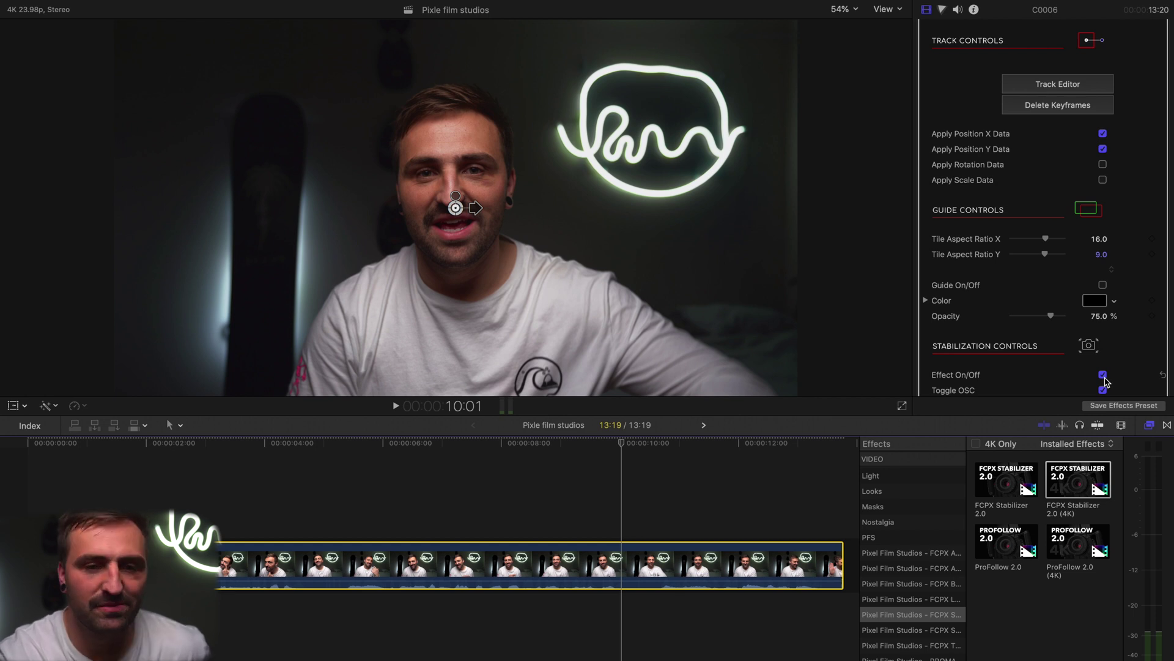
{"action": "left_click", "coordinate": [2, 439]}
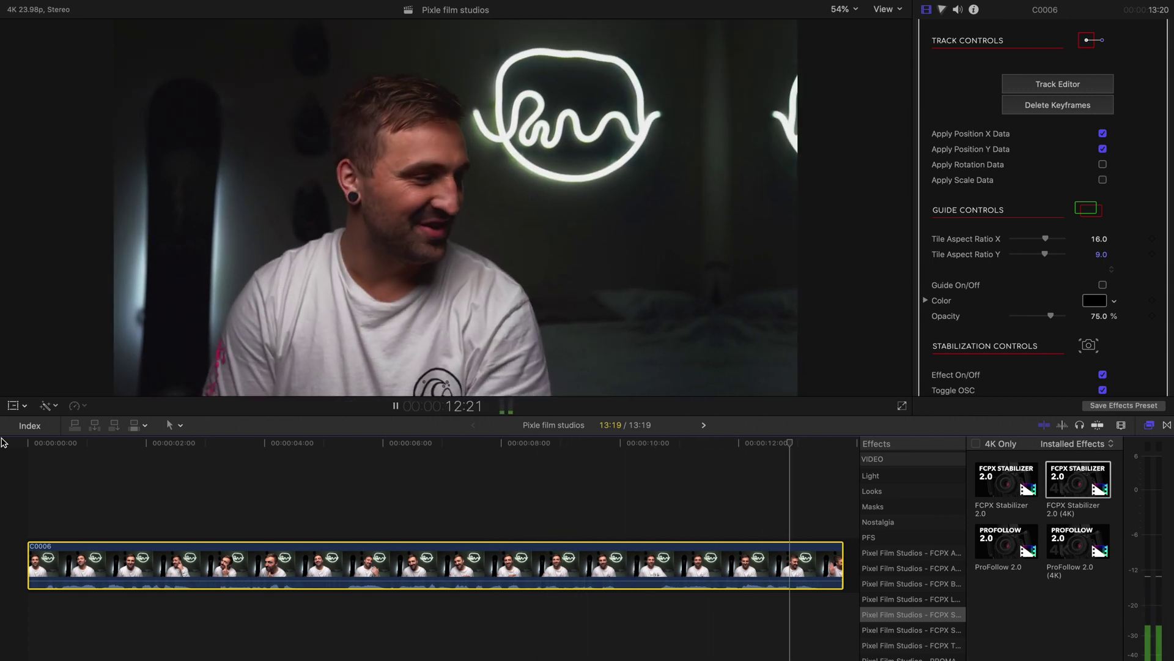
{"action": "key", "text": "space"}
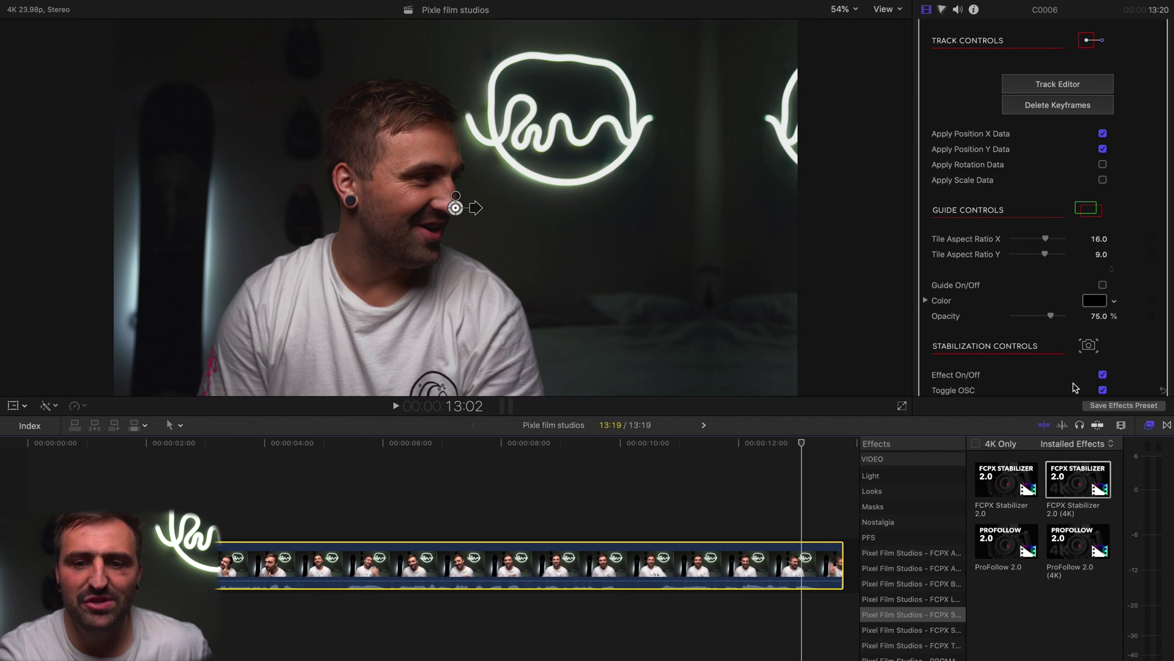
Turn on the guide overlay and step back through the clip to check the stabilized picture's edges
{"action": "scroll", "coordinate": [1075, 387], "scroll_direction": "down", "scroll_amount": 2}
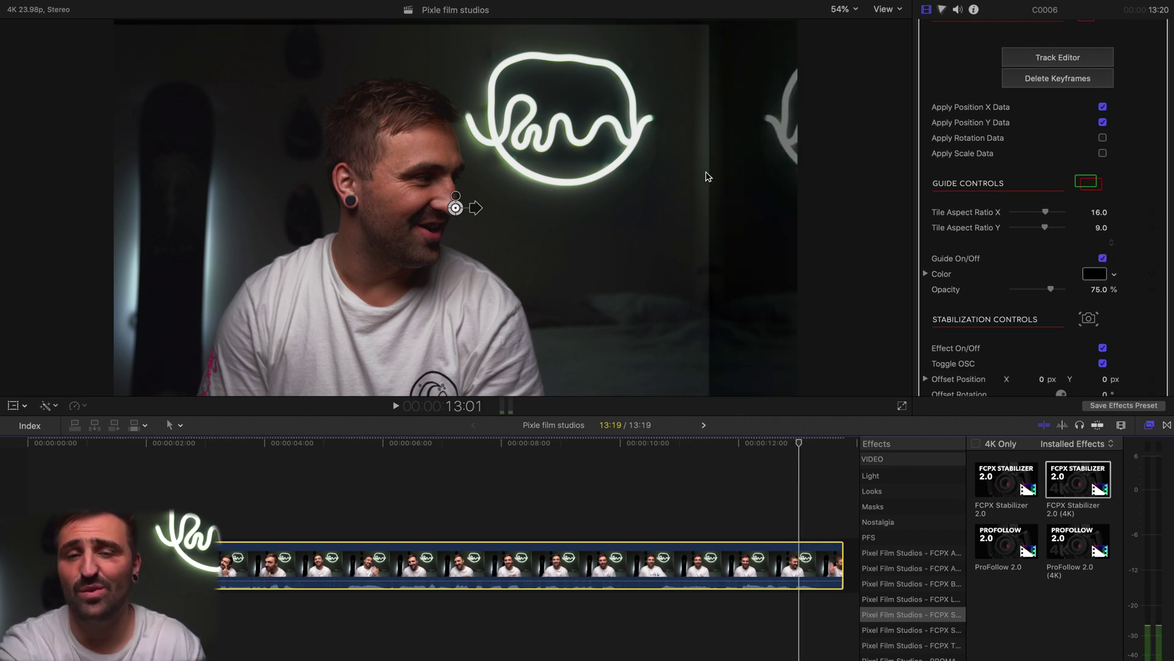
{"action": "key", "text": "Left"}
{"action": "key", "text": "Left"}
{"action": "key", "text": "Left"}
{"action": "key", "text": "Left"}
{"action": "key", "text": "Left"}
{"action": "key", "text": "Left"}
{"action": "key", "text": "Left"}
{"action": "key", "text": "Left"}
{"action": "key", "text": "Left"}
{"action": "key", "text": "Left"}
{"action": "key", "text": "Left"}
{"action": "key", "text": "Left"}
{"action": "key", "text": "Left"}
{"action": "key", "text": "Left"}
{"action": "key", "text": "Left"}
{"action": "key", "text": "Left"}
{"action": "key", "text": "Left"}
{"action": "key", "text": "Left"}
{"action": "key", "text": "Left"}
{"action": "key", "text": "Left"}
{"action": "key", "text": "Left"}
{"action": "key", "text": "Left"}
{"action": "key", "text": "Left"}
{"action": "key", "text": "Left"}
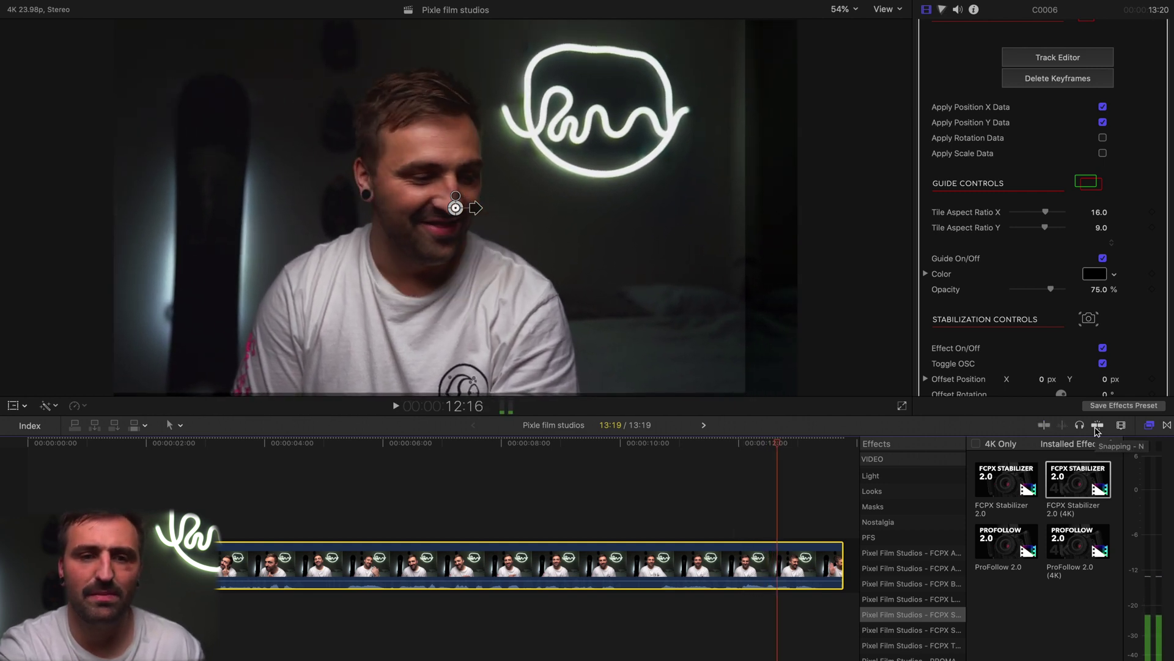
{"action": "key", "text": "Left"}
{"action": "key", "text": "Left"}
{"action": "key", "text": "Left"}
{"action": "key", "text": "Left"}
{"action": "key", "text": "Left"}
{"action": "key", "text": "Left"}
{"action": "key", "text": "Left"}
{"action": "key", "text": "Left"}
{"action": "key", "text": "Left"}
{"action": "key", "text": "Left"}
{"action": "key", "text": "Left"}
{"action": "key", "text": "Left"}
{"action": "key", "text": "Left"}
{"action": "key", "text": "Left"}
{"action": "key", "text": "Left"}
{"action": "key", "text": "Left"}
{"action": "key", "text": "Left"}
{"action": "key", "text": "Left"}
{"action": "key", "text": "Left"}
{"action": "key", "text": "Left"}
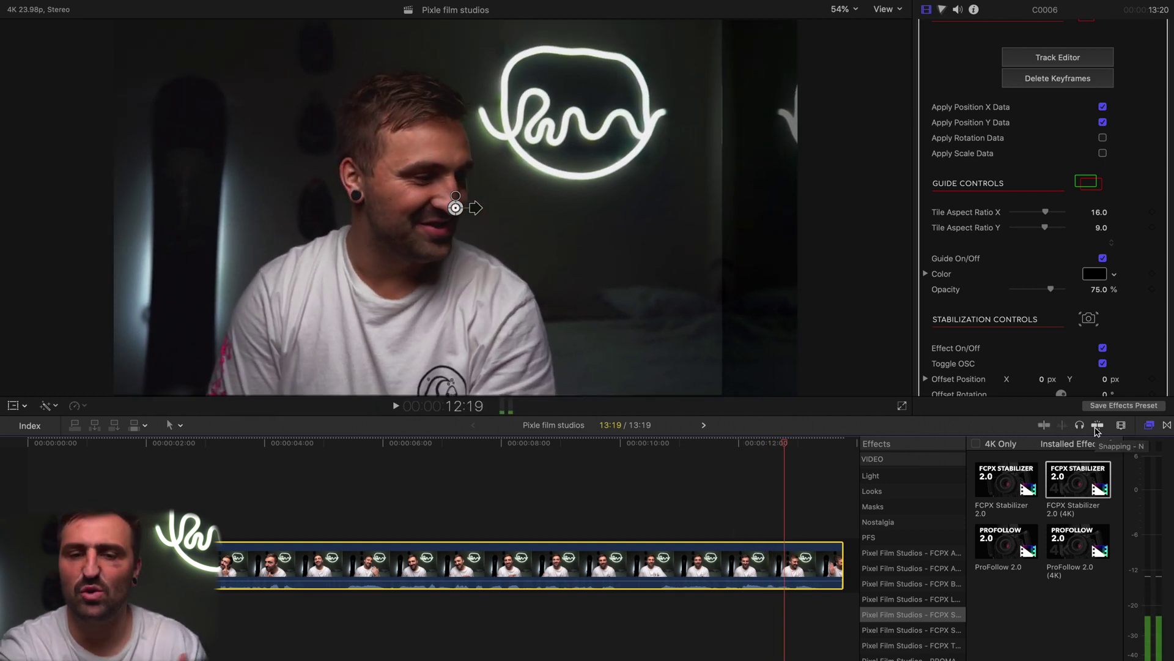
{"action": "key", "text": "Left"}
{"action": "key", "text": "Left"}
{"action": "key", "text": "Left"}
{"action": "key", "text": "Left"}
{"action": "key", "text": "Left"}
{"action": "key", "text": "Left"}
{"action": "key", "text": "Left"}
{"action": "key", "text": "Left"}
{"action": "key", "text": "Left"}
{"action": "key", "text": "Left"}
{"action": "key", "text": "Left"}
{"action": "key", "text": "Left"}
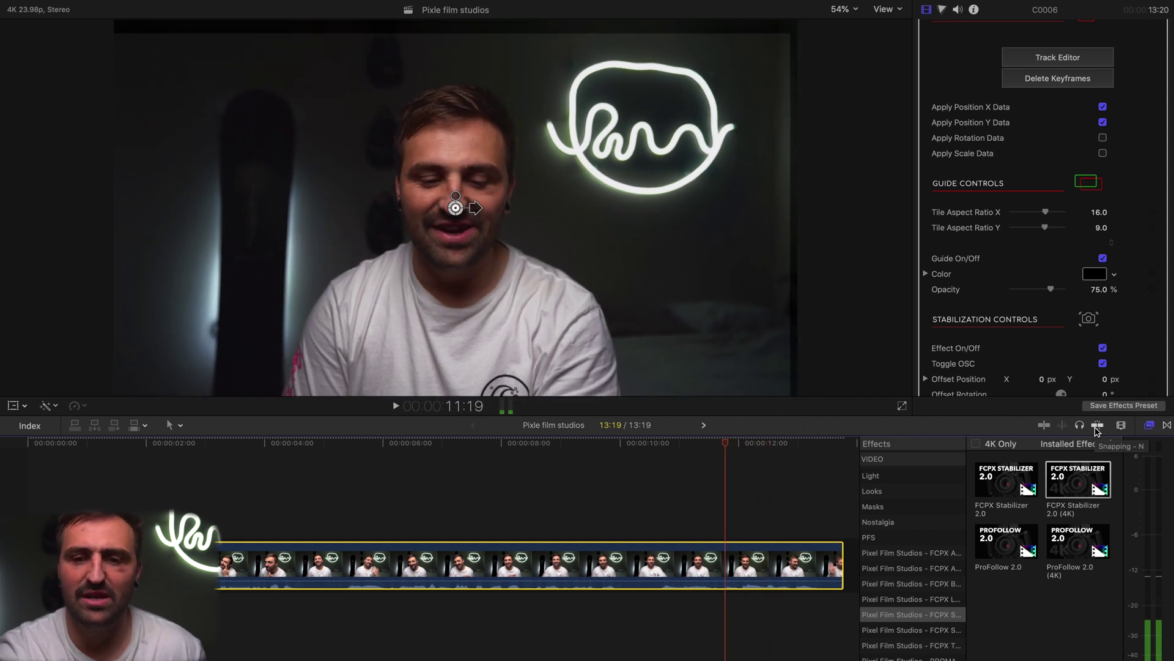
{"action": "key", "text": "Left"}
{"action": "key", "text": "Left"}
{"action": "key", "text": "Left"}
{"action": "key", "text": "Left"}
Set the stabilization offset scale to 10 and move the picture to an offset position of X 0.01, Y 0.06 px
{"action": "scroll", "coordinate": [1017, 244], "scroll_direction": "down", "scroll_amount": 5}
{"action": "left_click_drag", "start_coordinate": [1018, 244], "coordinate": [1027, 246]}
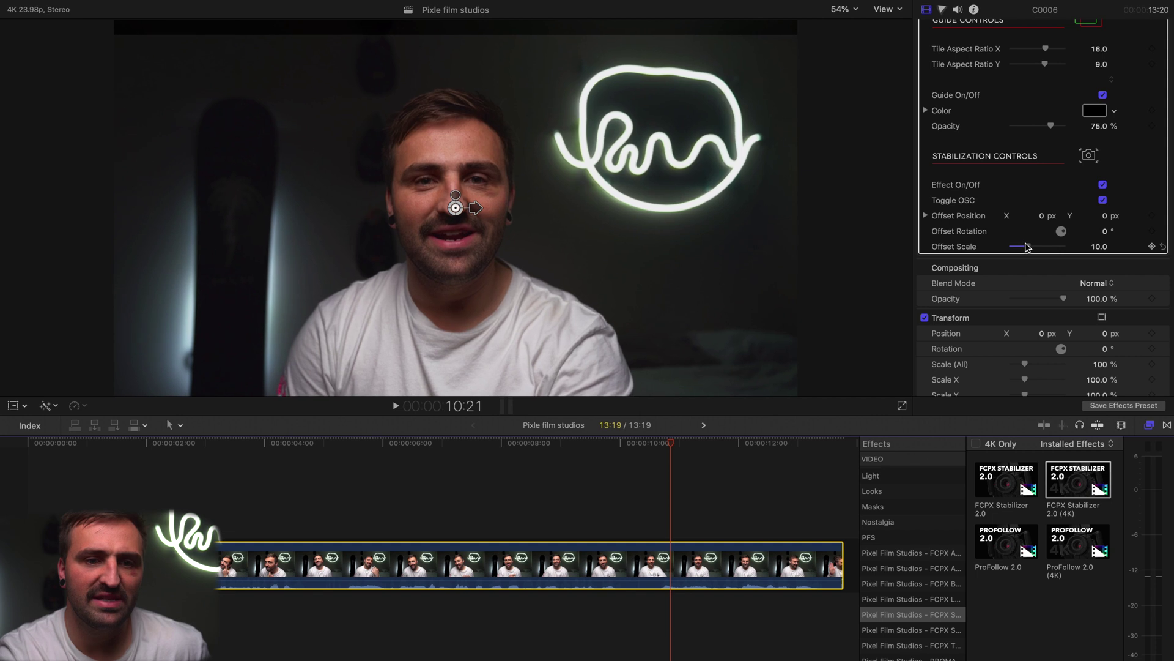
{"action": "left_click_drag", "start_coordinate": [456, 208], "coordinate": [459, 192]}
{"action": "key", "text": "Left"}
{"action": "key", "text": "Left"}
{"action": "key", "text": "Left"}
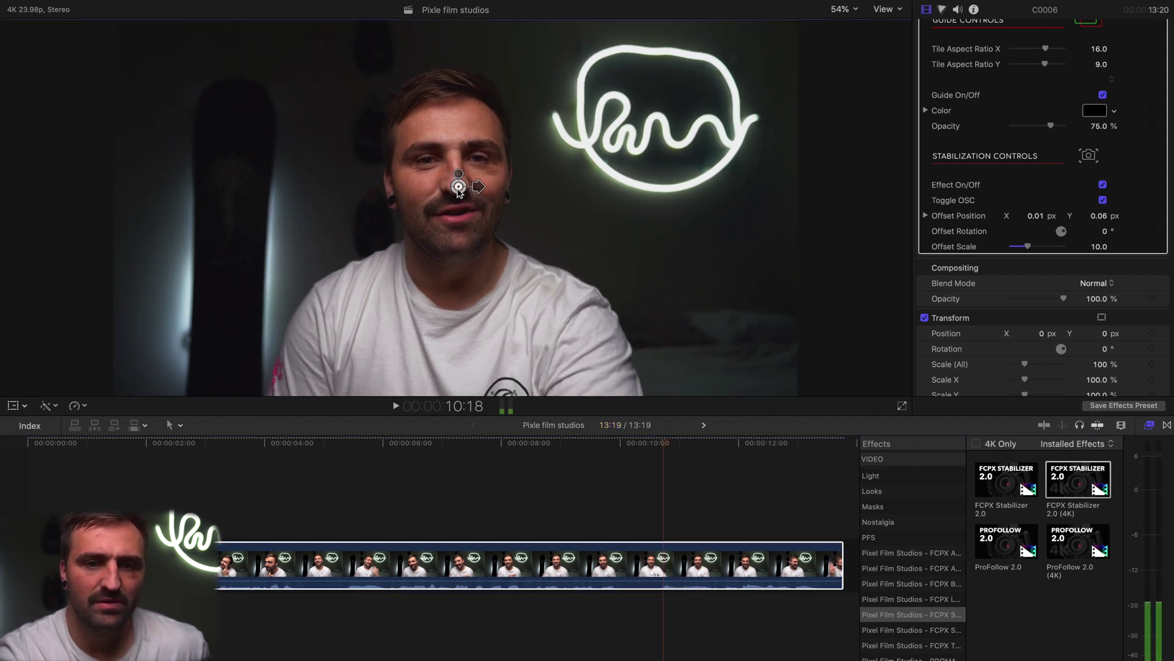
Play the stabilized clip from the start and bring up the effect's guide and stabilization settings
{"action": "key", "text": "space"}
{"action": "left_click", "coordinate": [15, 477]}
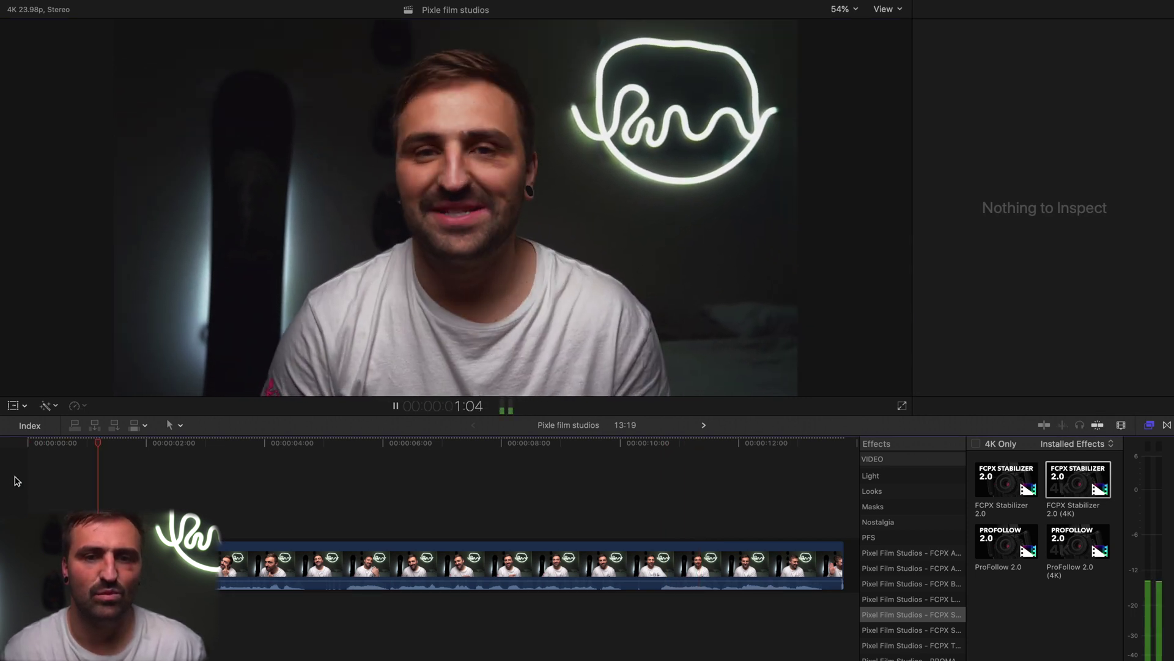
{"action": "left_click", "coordinate": [76, 480]}
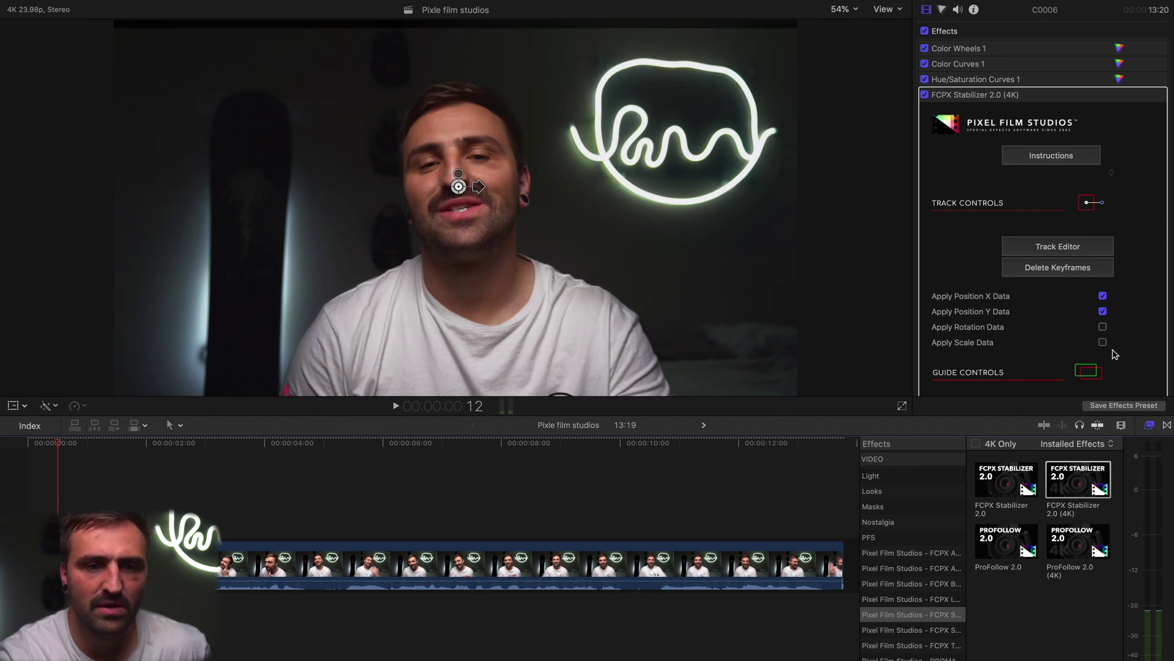
{"action": "scroll", "coordinate": [1132, 372], "scroll_direction": "down", "scroll_amount": 4}
{"action": "scroll", "coordinate": [1058, 307], "scroll_direction": "down", "scroll_amount": 3}
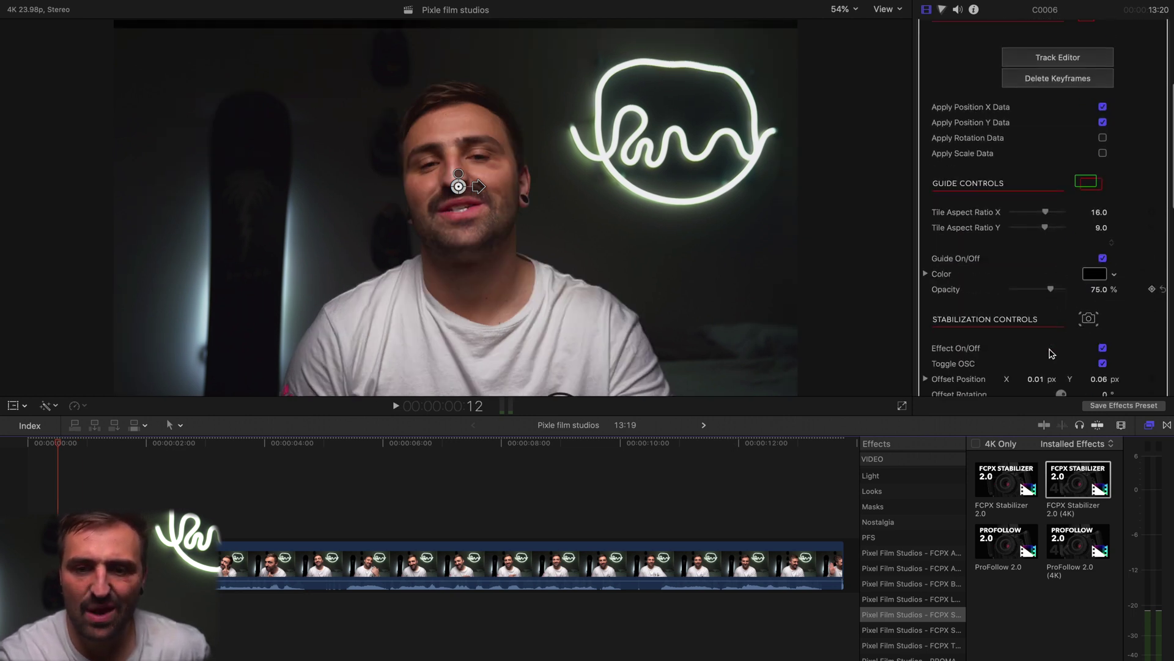